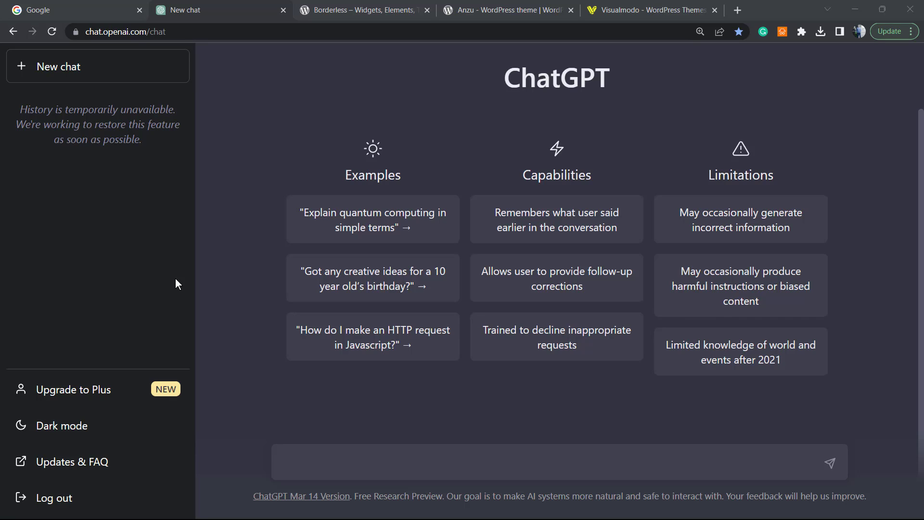
Step: Review the account plan comparison, highlighting the $20 monthly Plus price, then close it
click(95, 390)
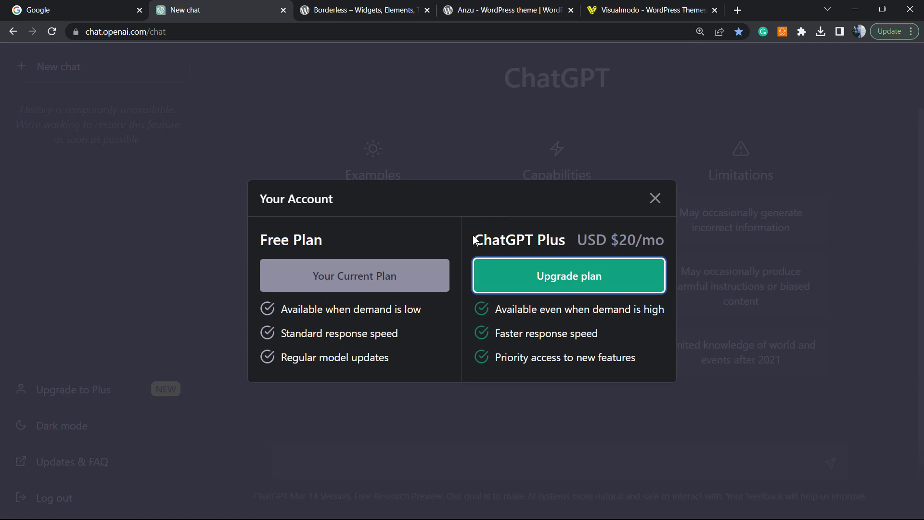
drag(611, 240, 655, 240)
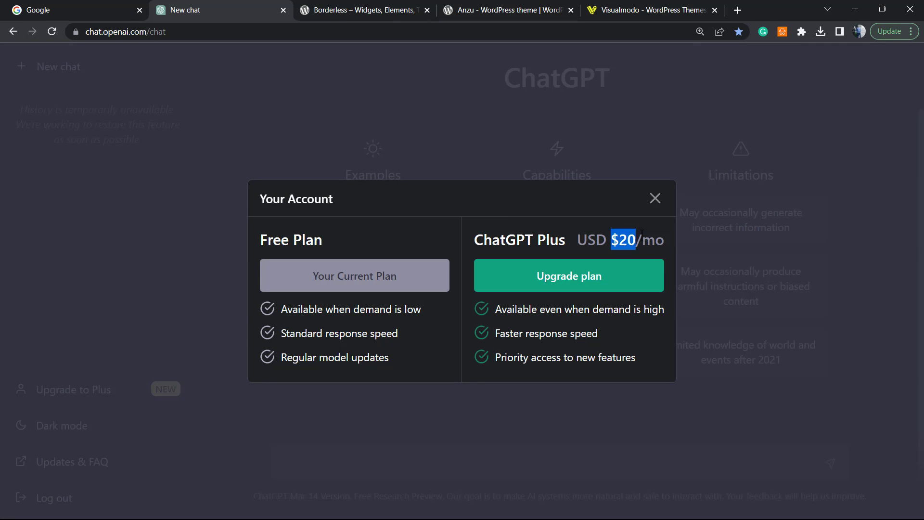
click(70, 280)
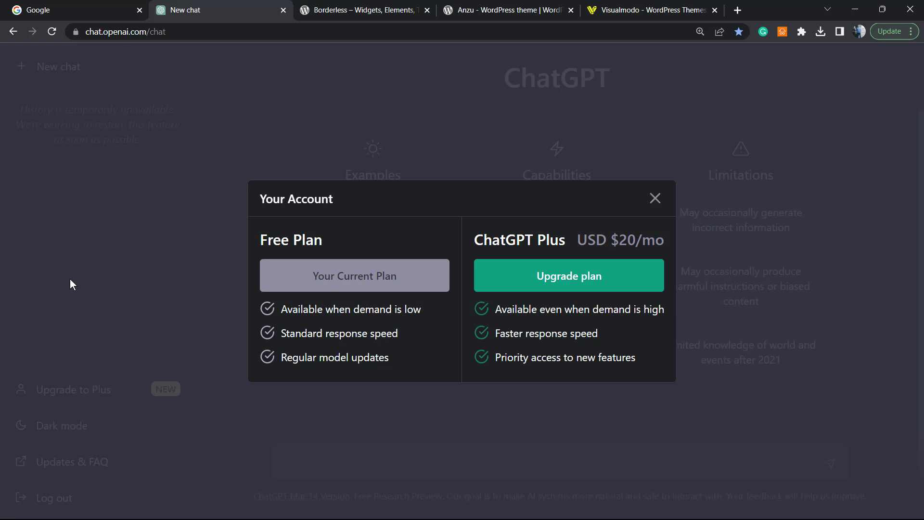
click(655, 198)
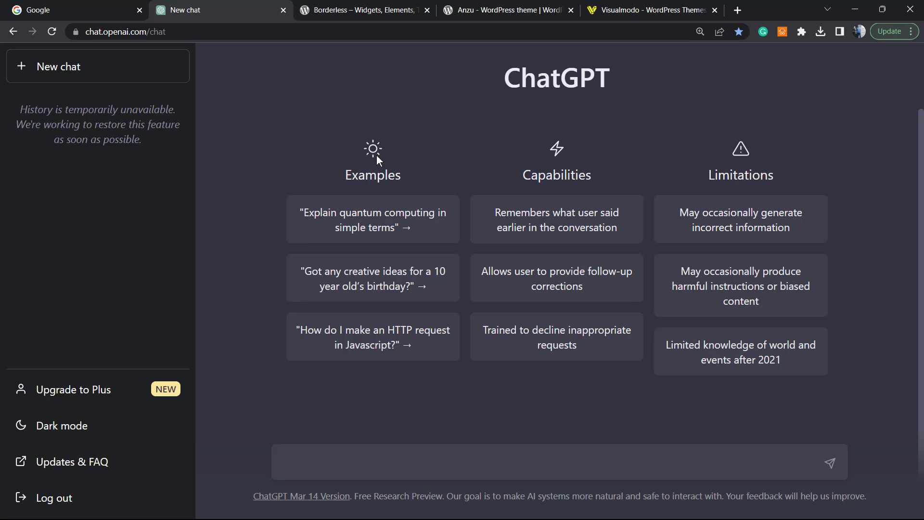
Step: Search Google for 'poe com' and open the Poe – Fast, Helpful AI Chat result
click(79, 9)
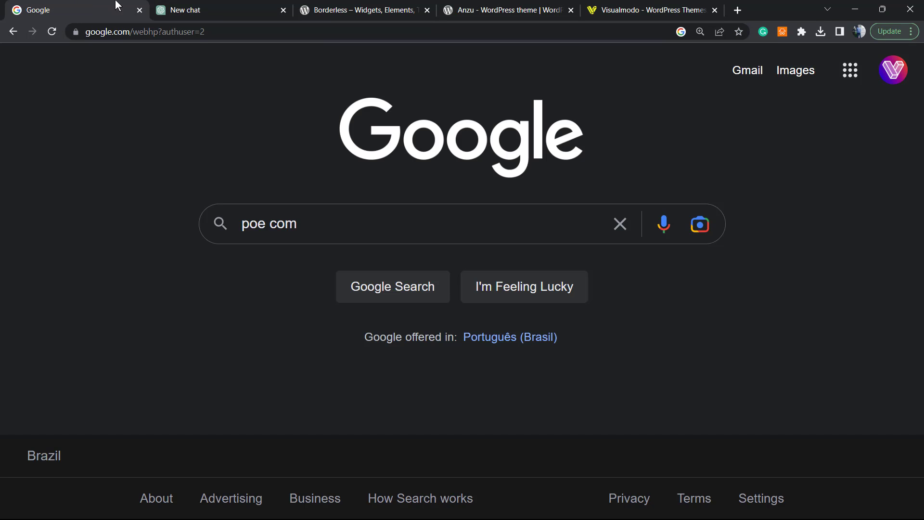
triple_click(255, 226)
click(158, 229)
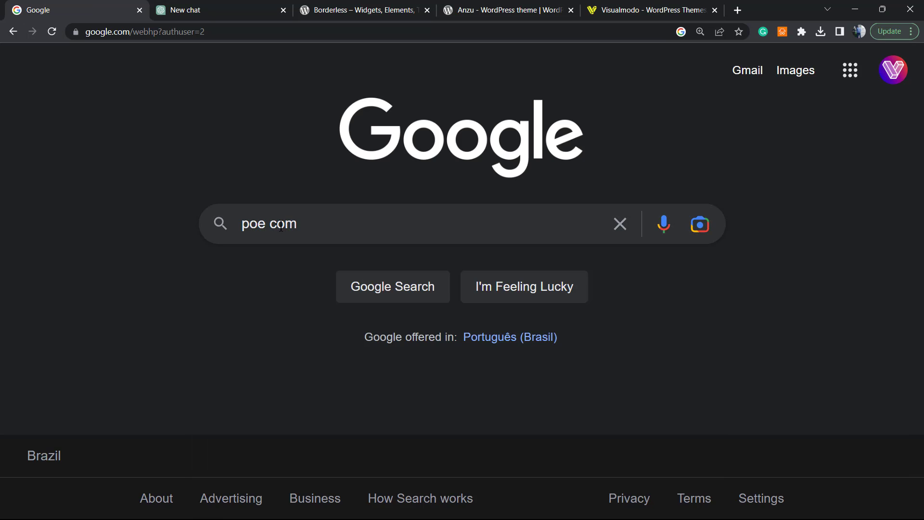
click(368, 219)
key(Return)
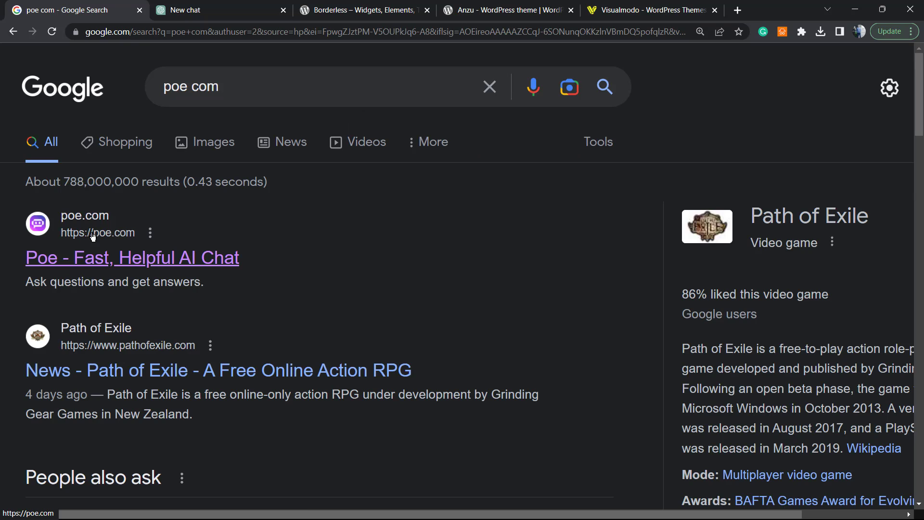
click(110, 258)
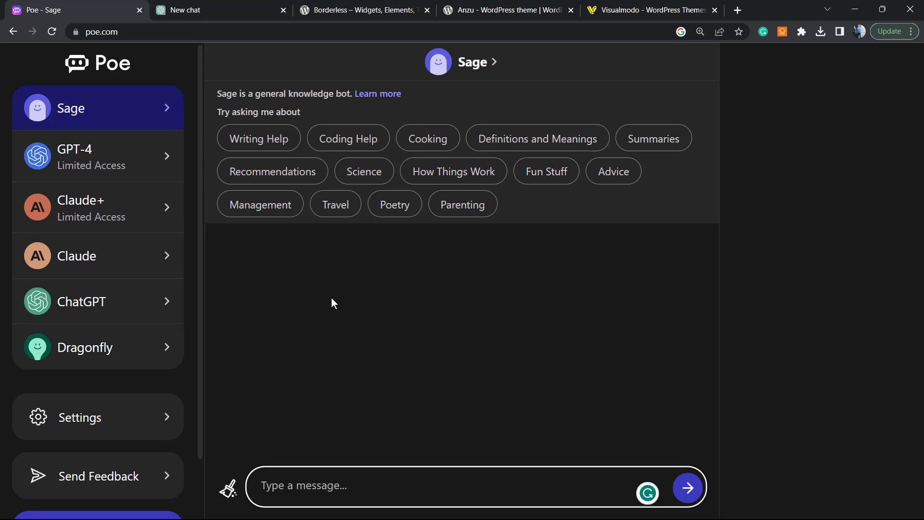
Step: Open the GPT-4 bot chat showing its expensive Google Ads keywords answer
click(116, 165)
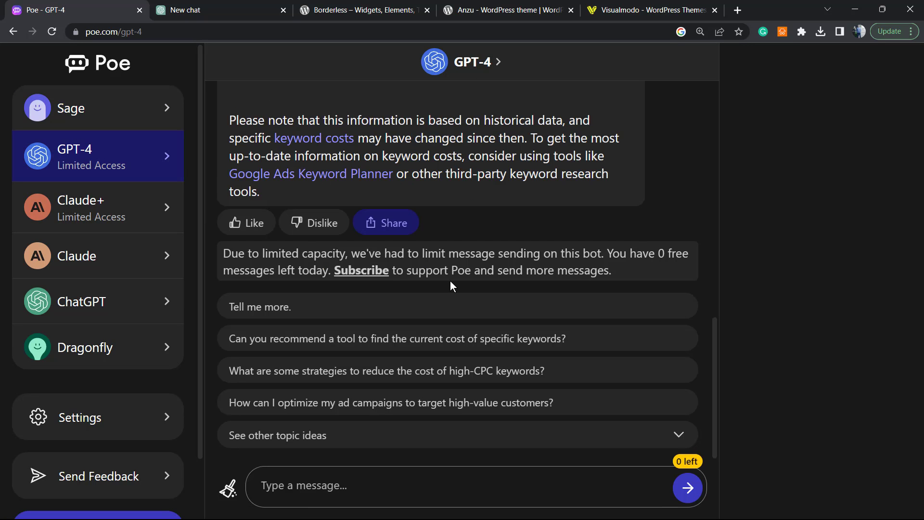
scroll(450, 283, up, 3)
scroll(448, 258, up, 1)
scroll(445, 259, up, 4)
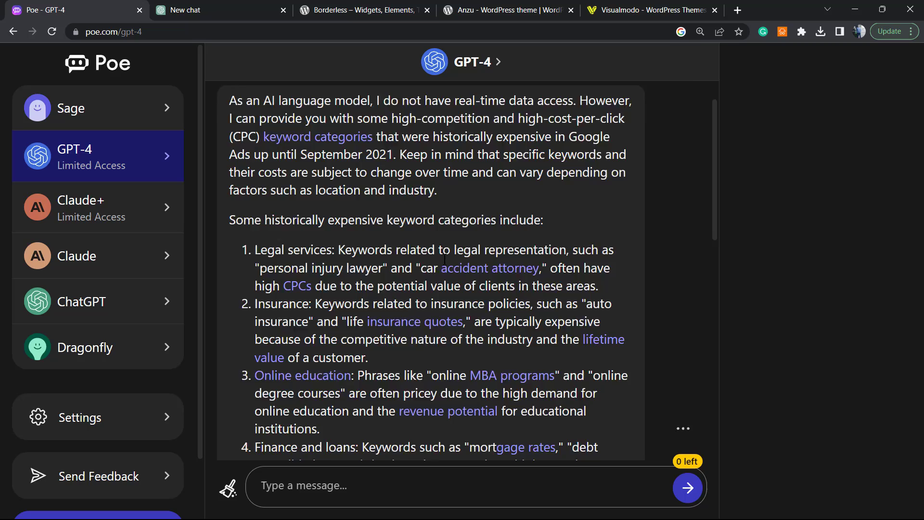
scroll(444, 258, up, 1)
scroll(442, 261, down, 3)
scroll(316, 268, down, 4)
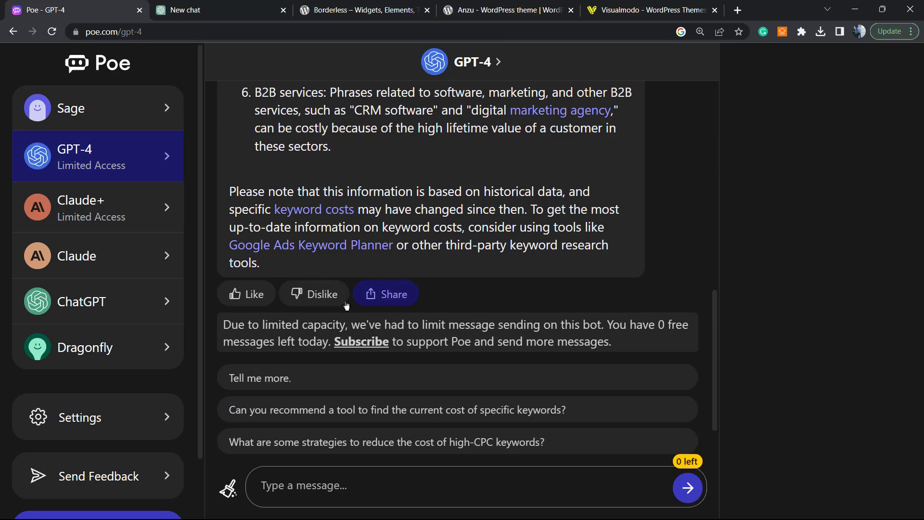
scroll(346, 305, up, 4)
scroll(320, 302, up, 3)
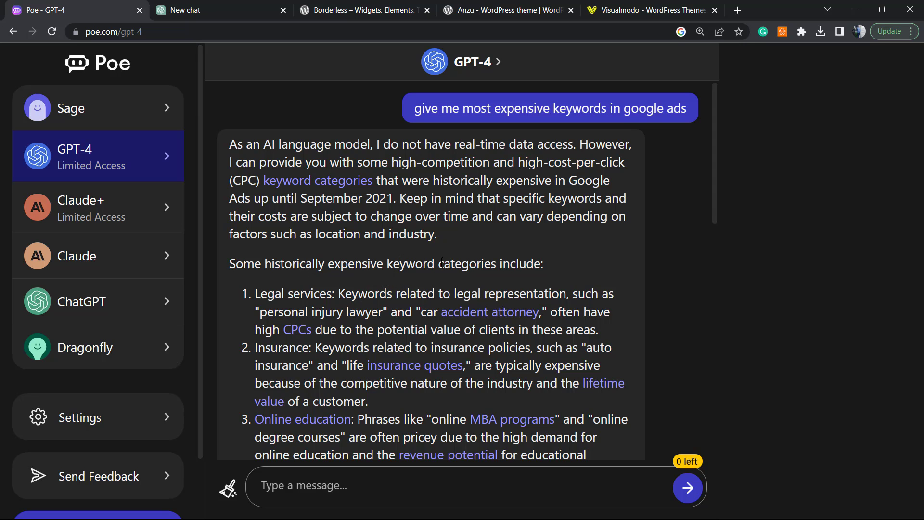
scroll(434, 289, down, 4)
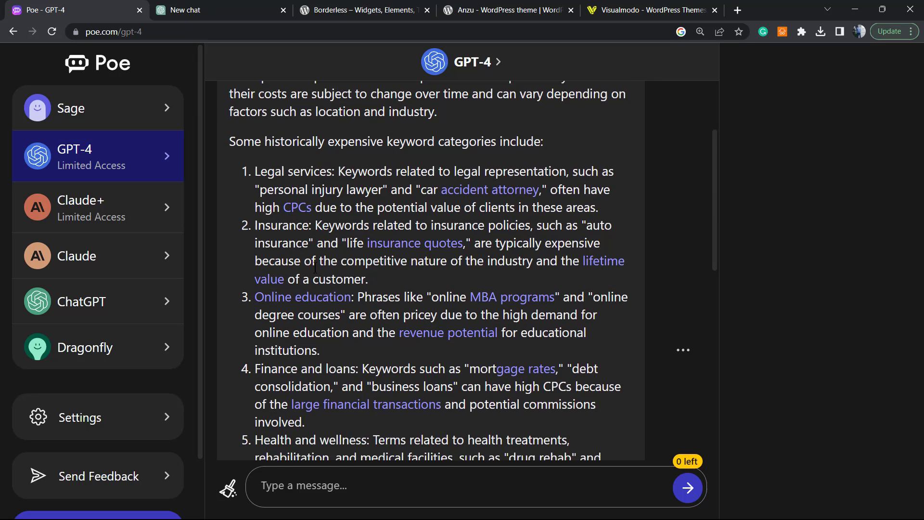
scroll(169, 294, down, 1)
scroll(169, 293, up, 1)
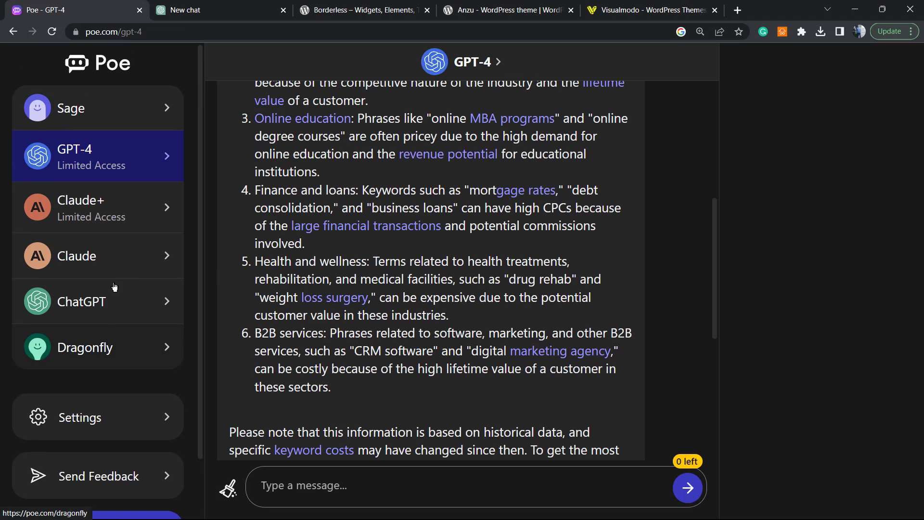
Step: Open the Claude+, Claude, ChatGPT and Dragonfly bots in turn, then GPT-4 again
click(119, 220)
click(114, 263)
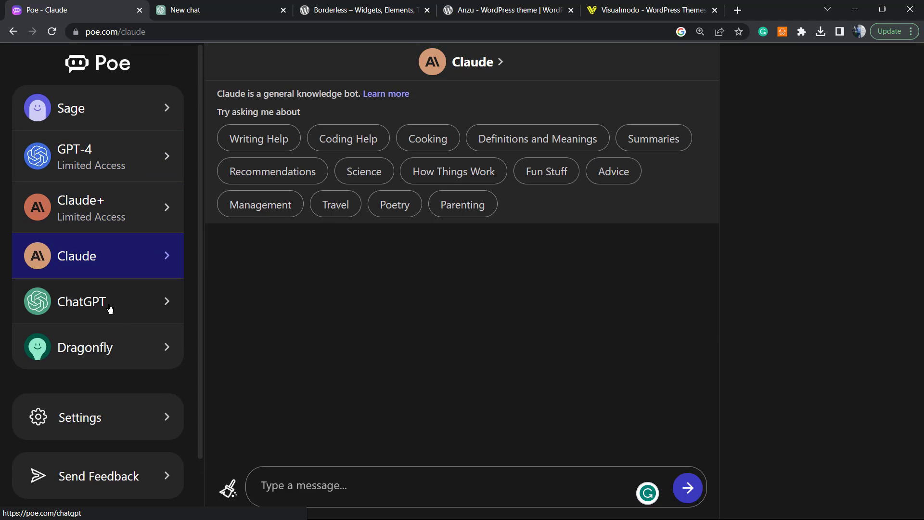
click(108, 304)
click(117, 361)
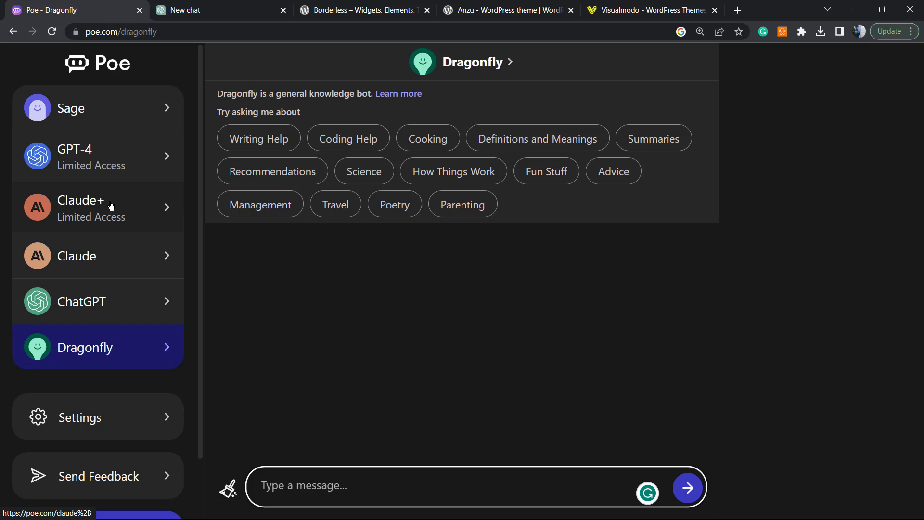
click(101, 154)
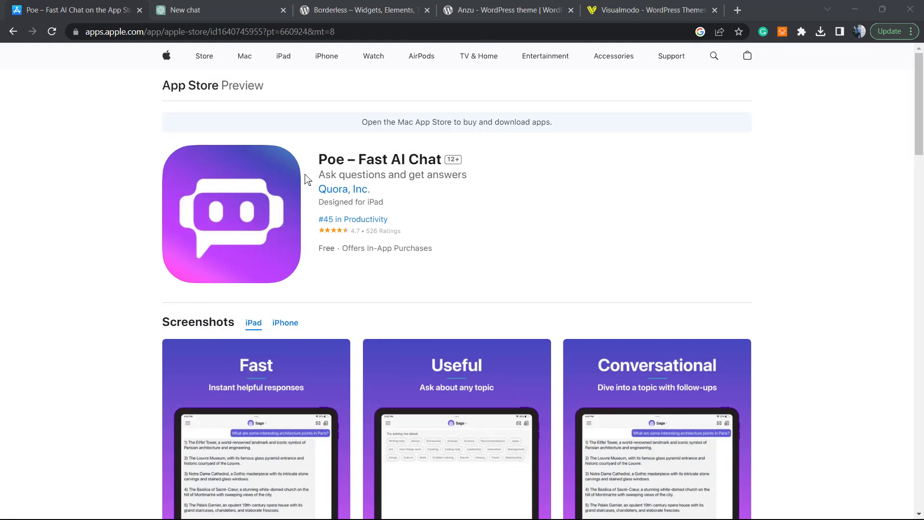
triple_click(380, 157)
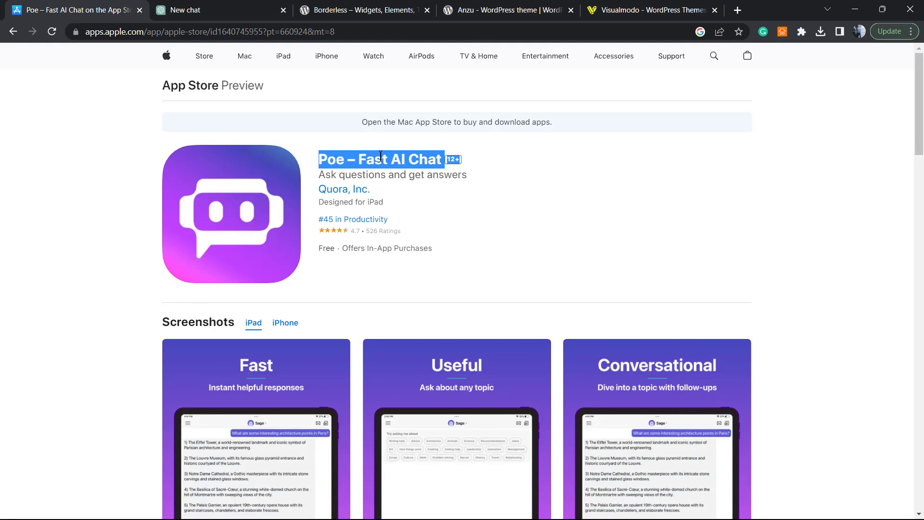
click(217, 9)
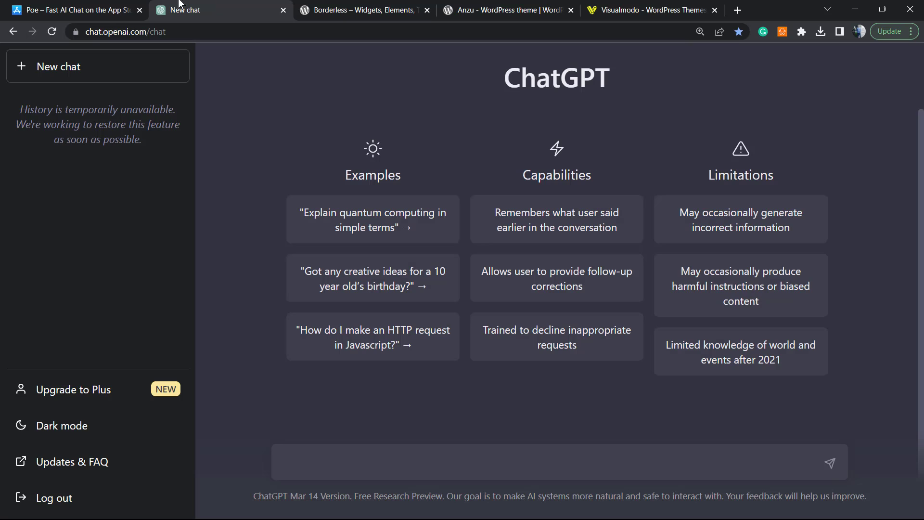
click(397, 3)
click(506, 9)
click(97, 4)
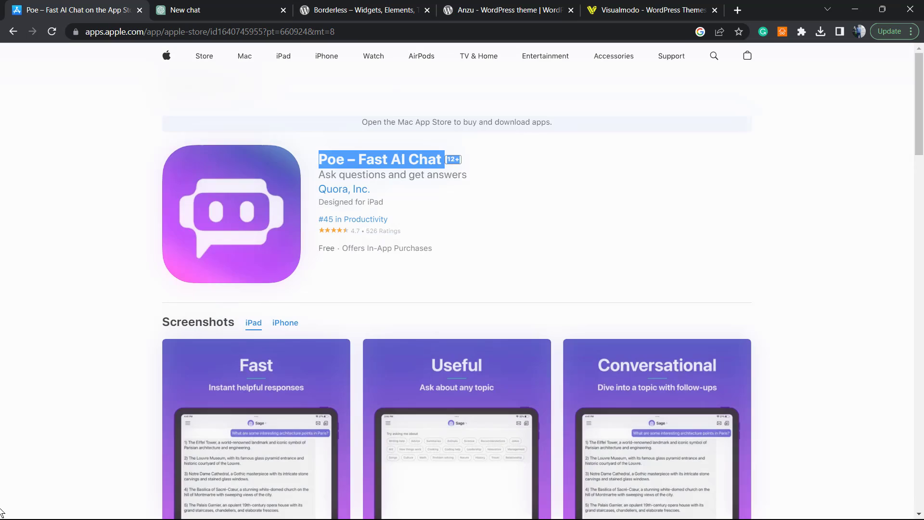
scroll(565, 331, down, 1)
scroll(745, 291, down, 3)
scroll(421, 349, up, 4)
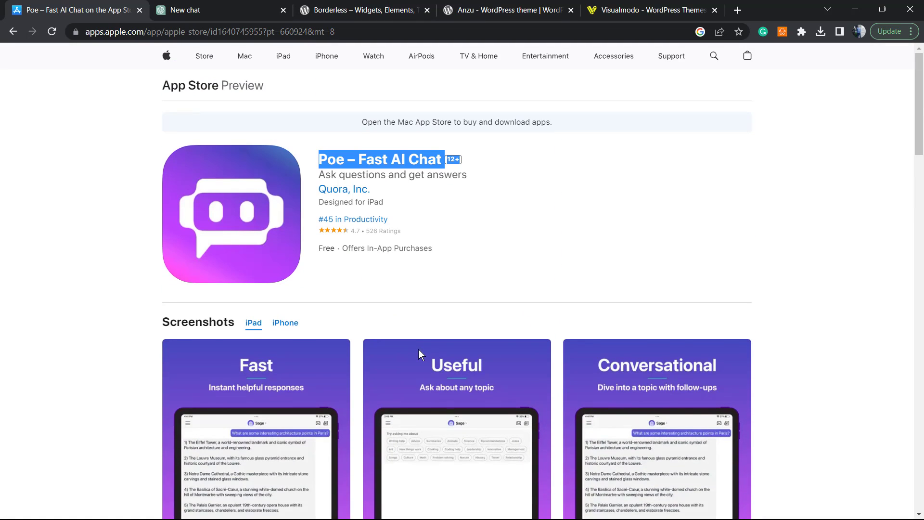
Step: View the Borderless plugin page, selecting 'Borderless', then the Anzu theme and Visualmodo pages
click(354, 9)
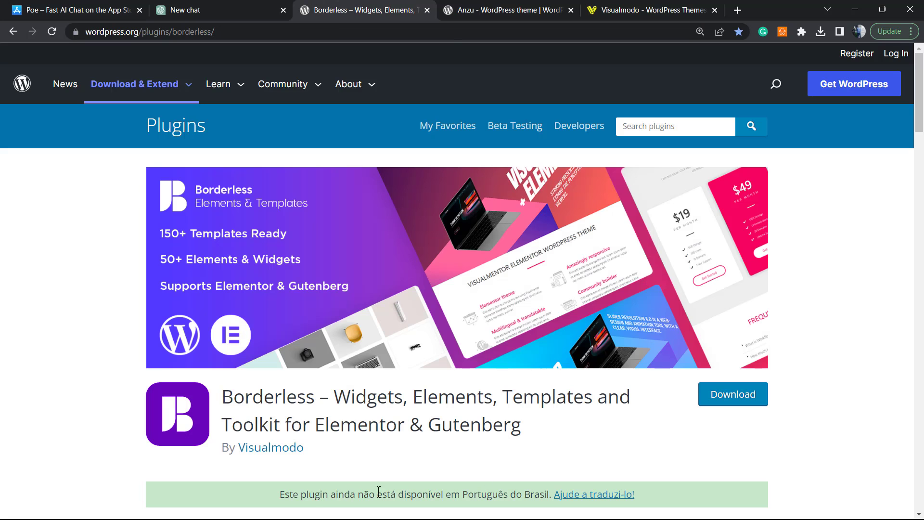
double_click(274, 395)
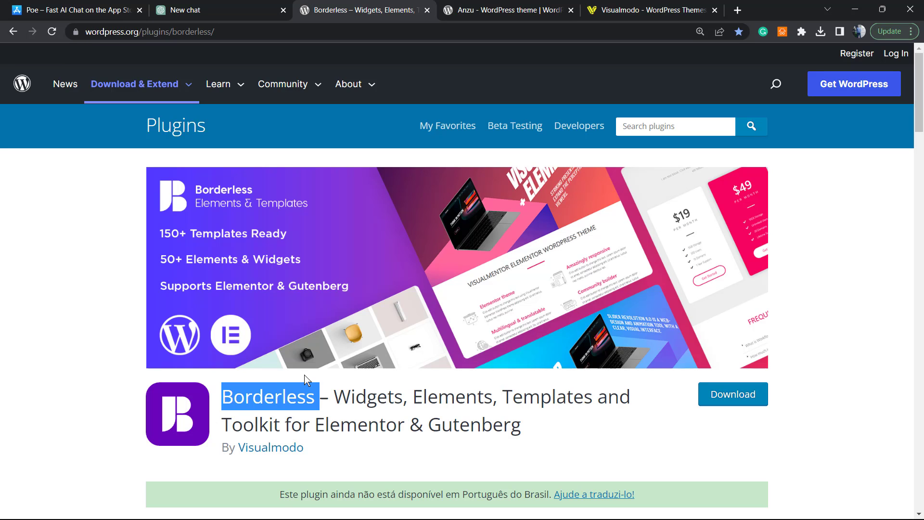
scroll(346, 382, down, 1)
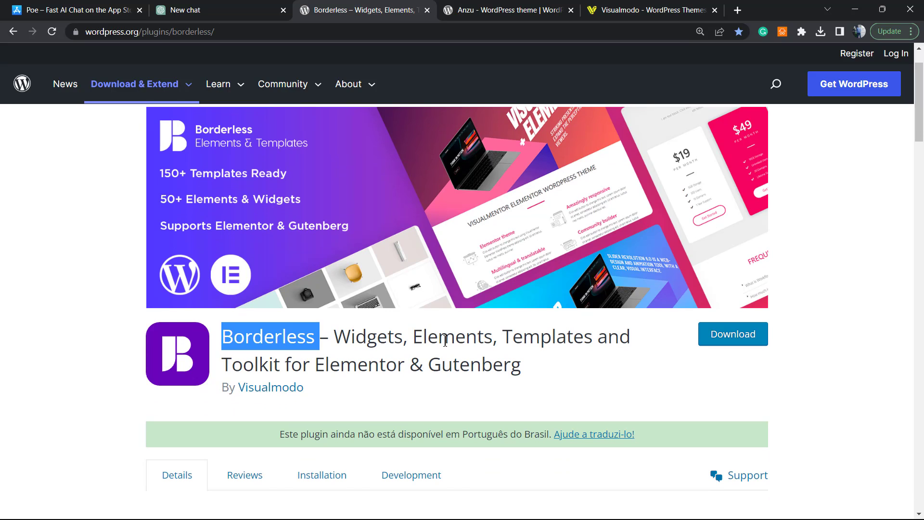
click(498, 11)
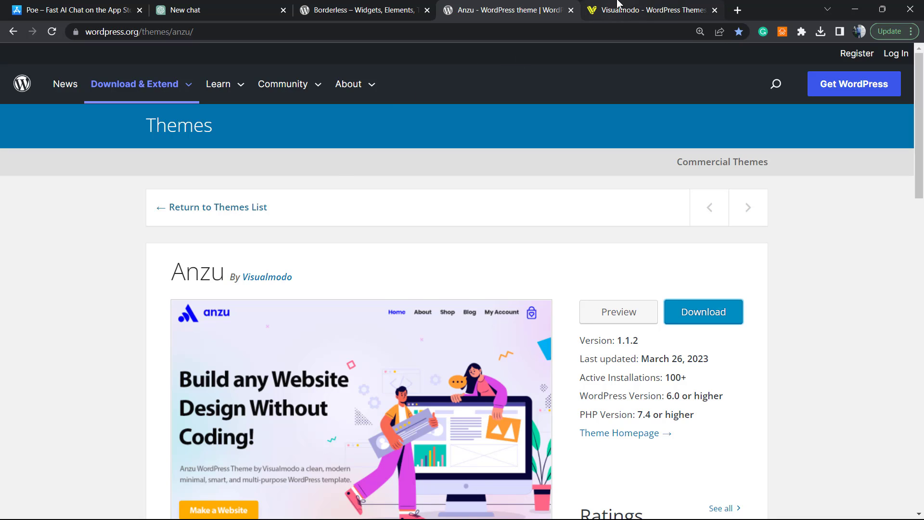
click(595, 11)
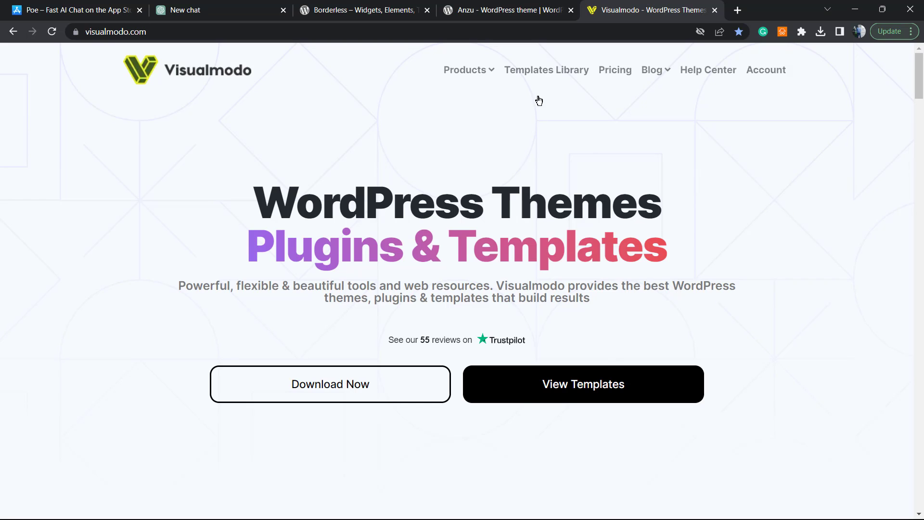
Step: Open Visualmodo's Templates Library from the top navigation
click(539, 77)
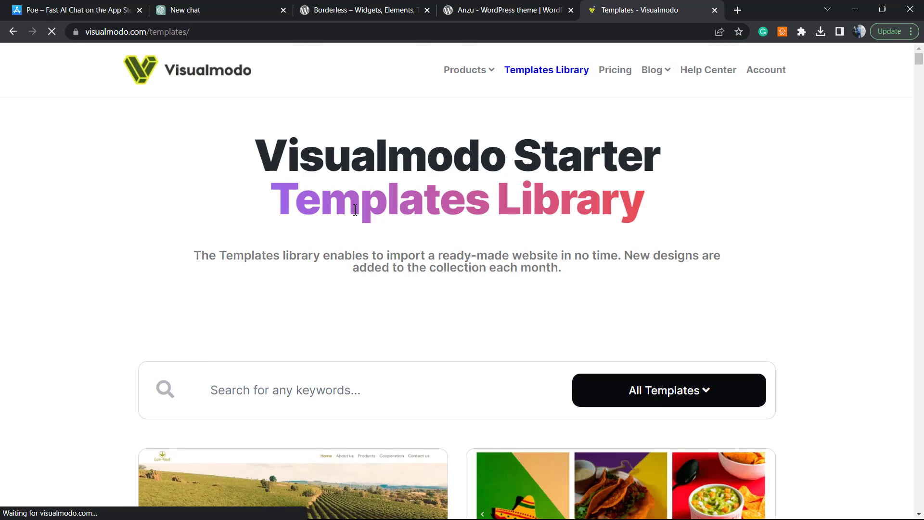
scroll(349, 293, down, 2)
scroll(431, 344, down, 3)
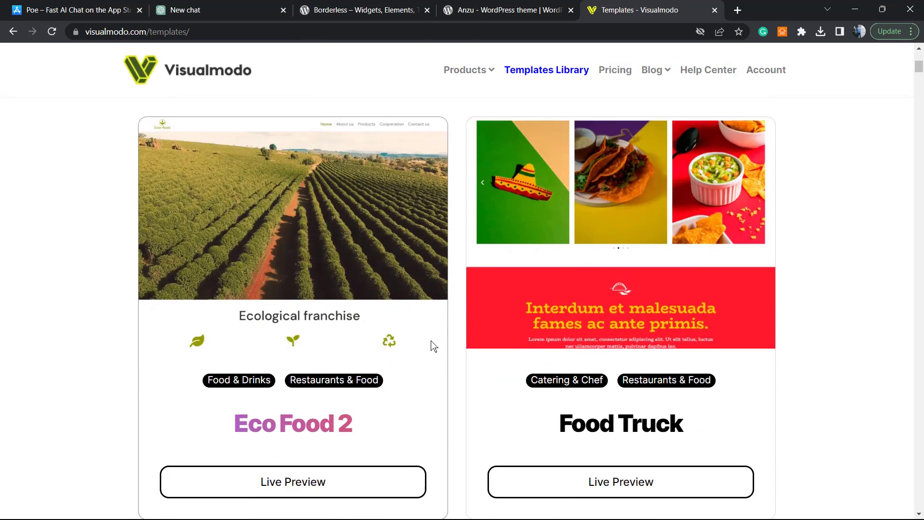
scroll(430, 345, down, 4)
scroll(426, 351, down, 3)
scroll(425, 349, down, 5)
scroll(426, 349, down, 4)
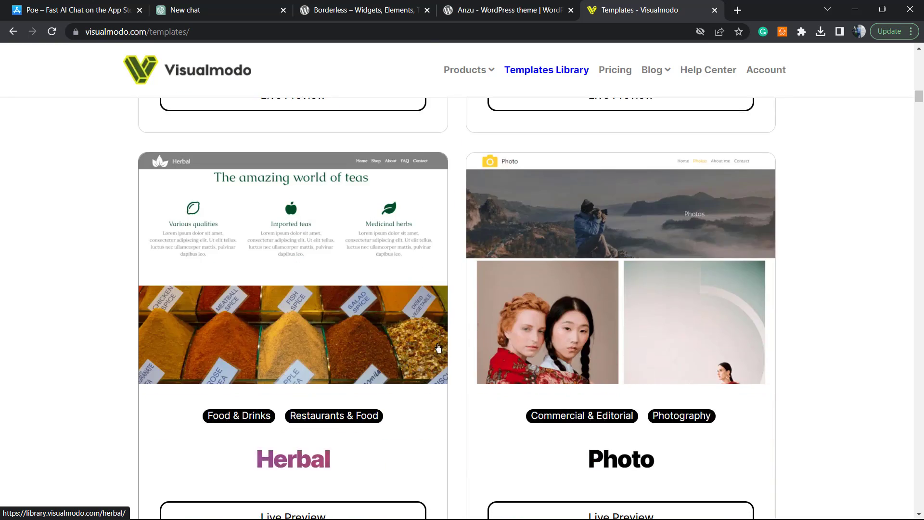
scroll(429, 350, down, 5)
scroll(433, 351, down, 5)
scroll(455, 351, down, 4)
scroll(480, 349, down, 5)
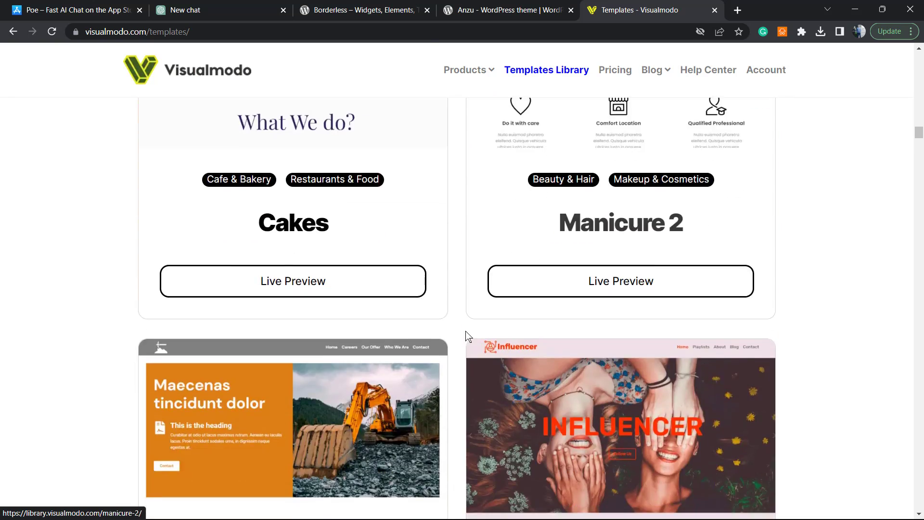
scroll(464, 335, down, 5)
scroll(465, 329, down, 5)
scroll(464, 326, down, 5)
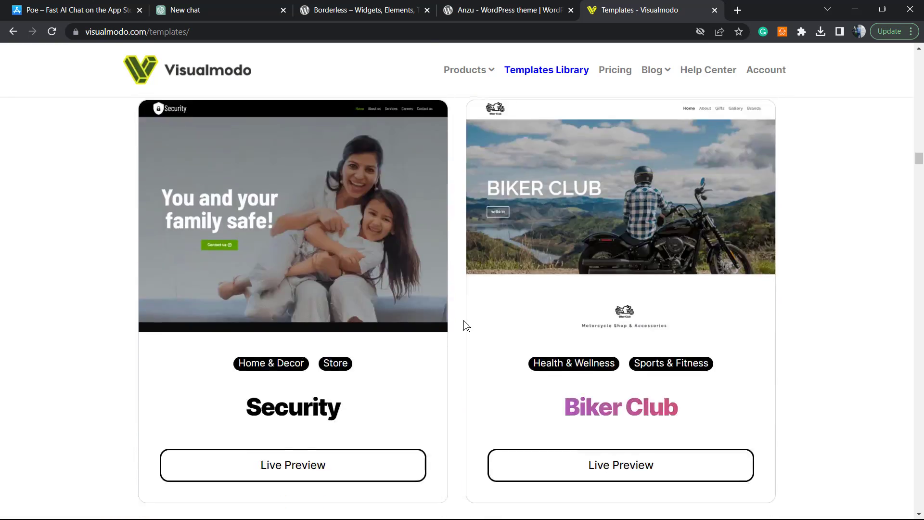
scroll(464, 324, down, 6)
scroll(460, 325, down, 3)
scroll(449, 306, down, 4)
scroll(448, 301, down, 3)
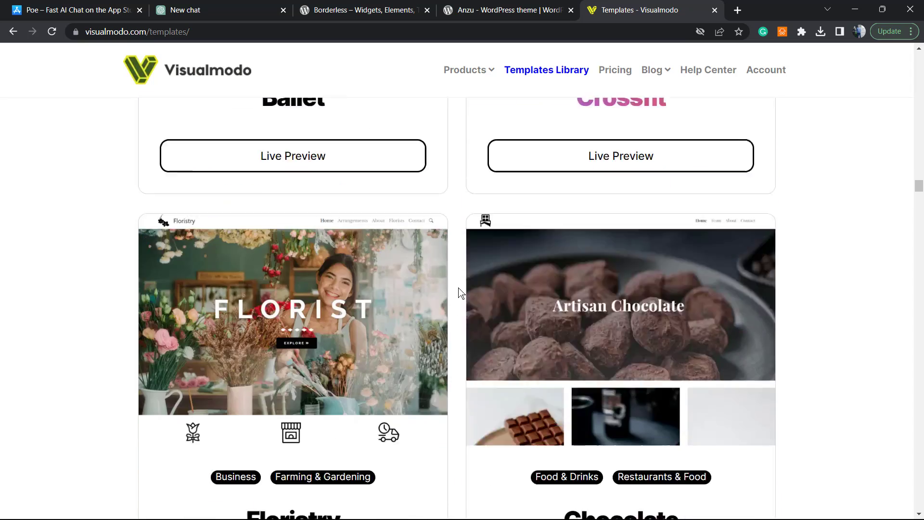
scroll(458, 294, down, 4)
scroll(459, 294, down, 3)
scroll(449, 292, down, 4)
scroll(447, 289, down, 4)
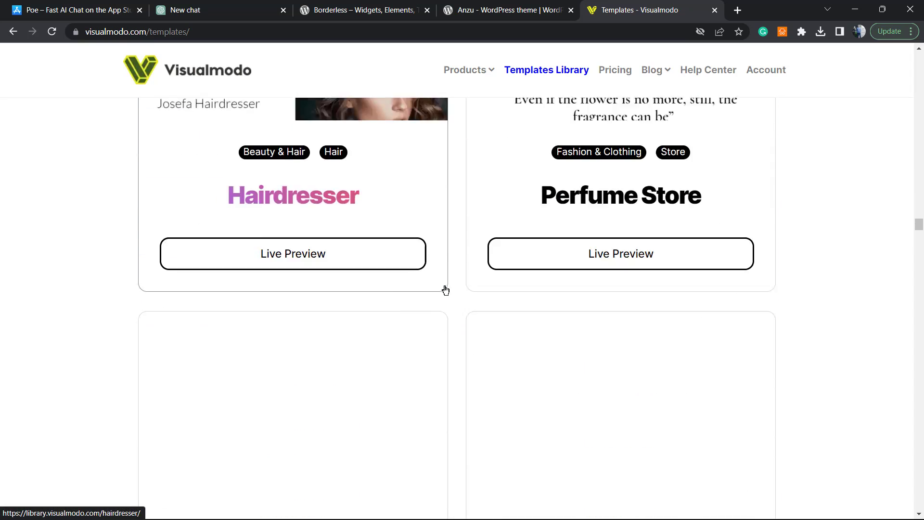
scroll(444, 287, down, 4)
scroll(425, 260, down, 2)
scroll(408, 237, down, 5)
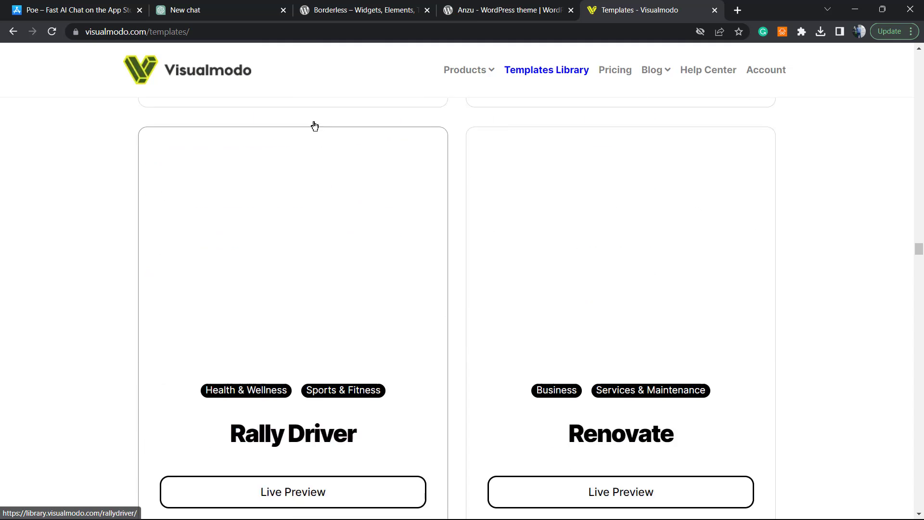